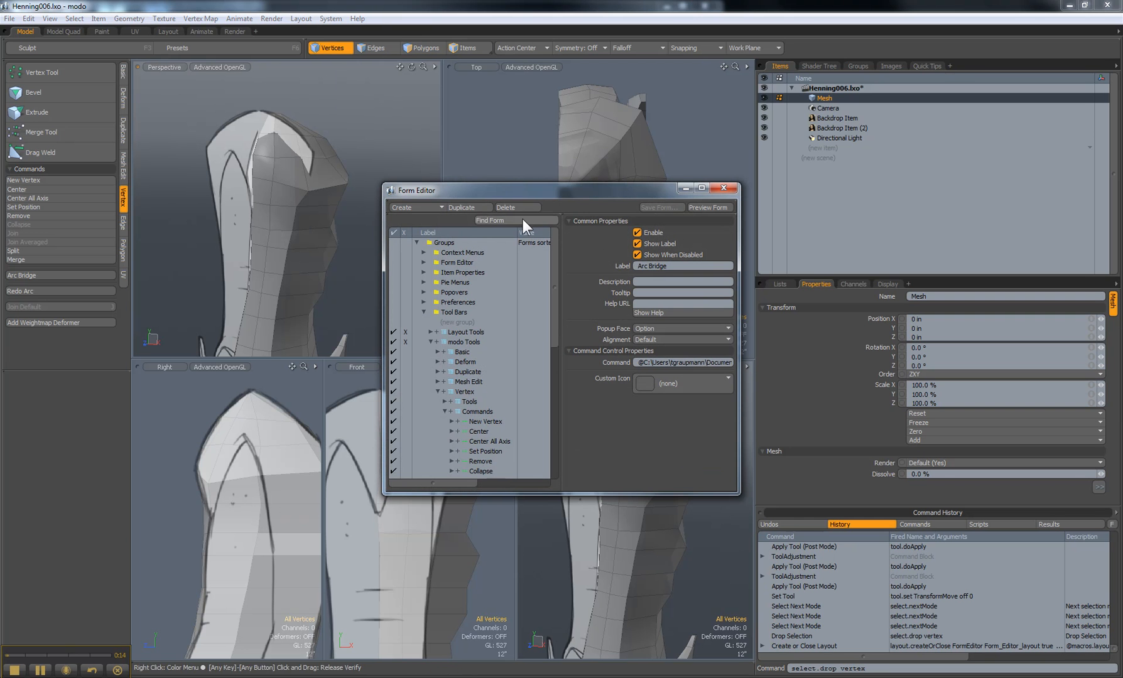
- Look up the Merge command's entry in the Form Editor and the layout command that opens the editor, and close it
click(523, 219)
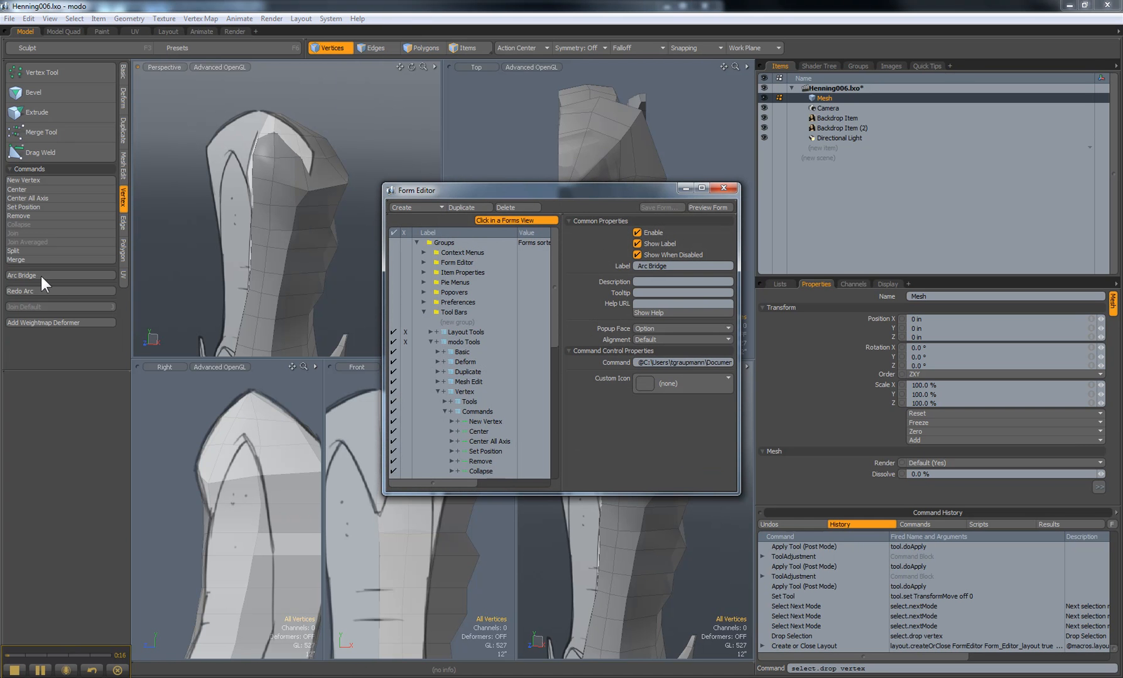
click(35, 258)
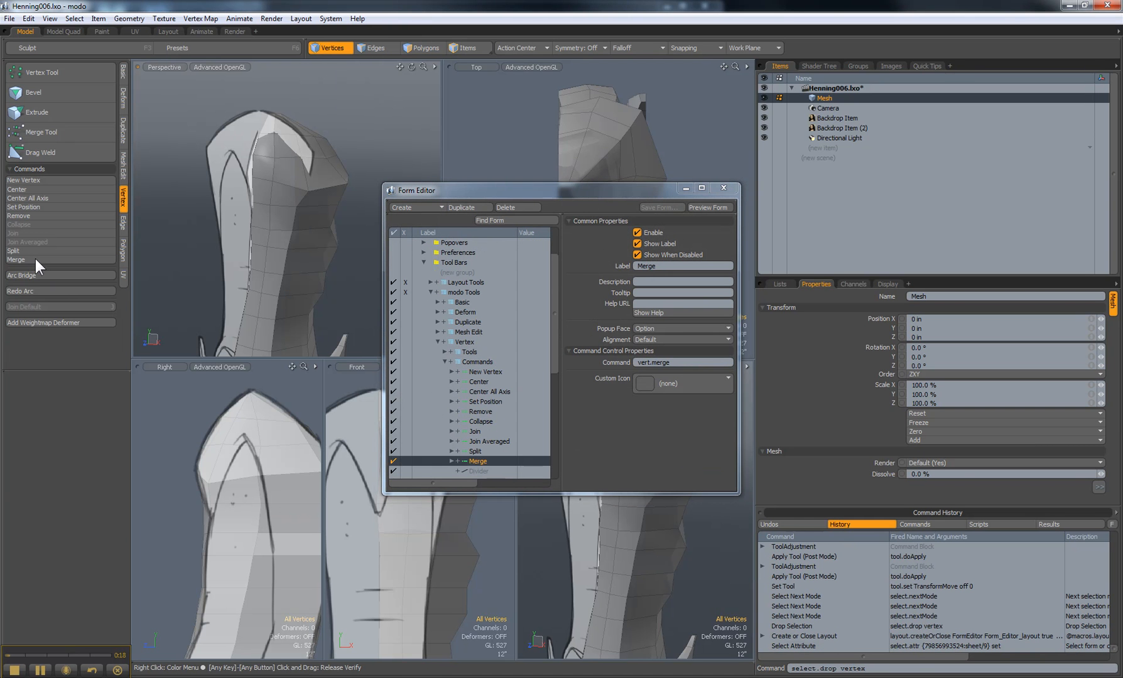
right_click(481, 459)
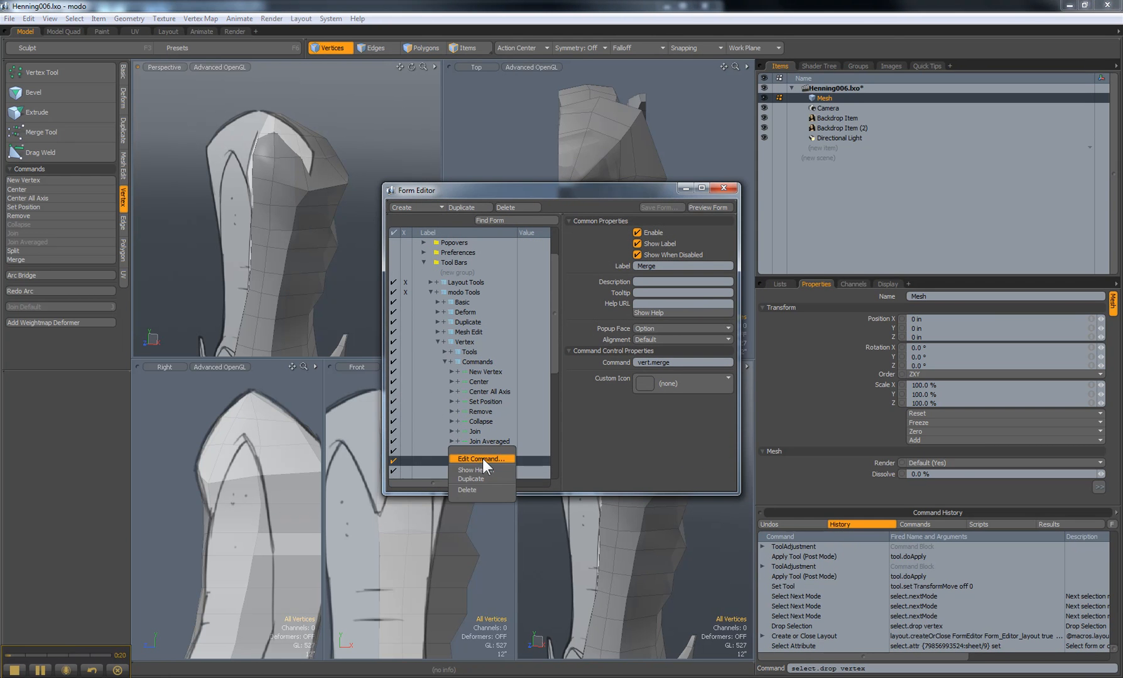
click(613, 414)
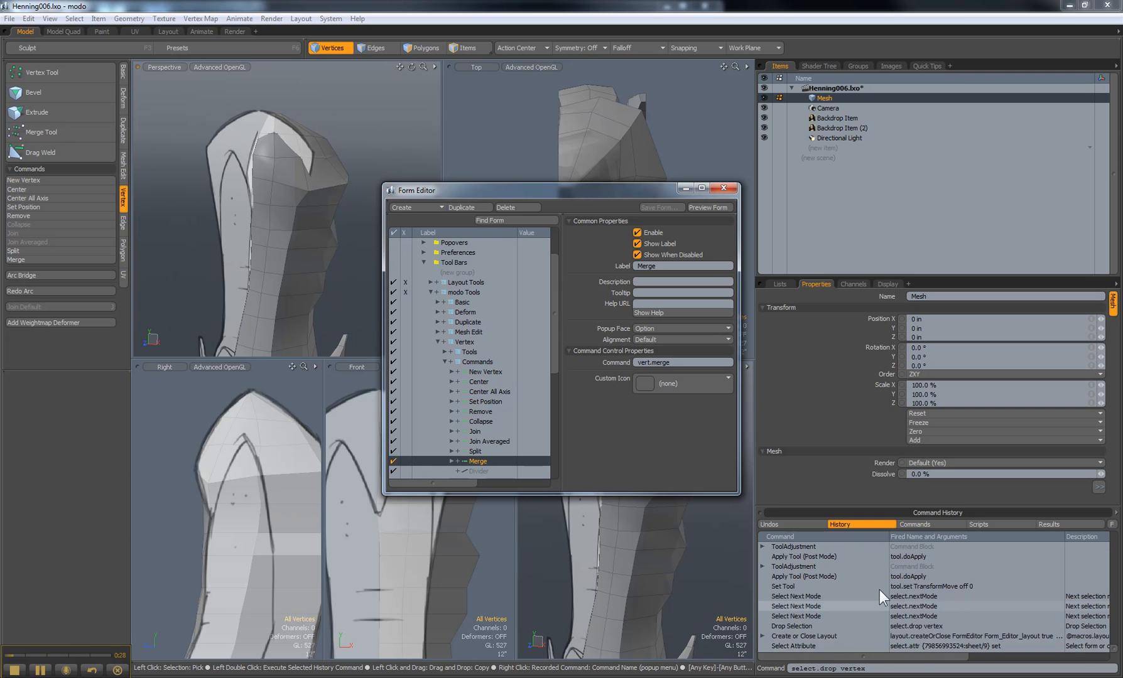
click(932, 636)
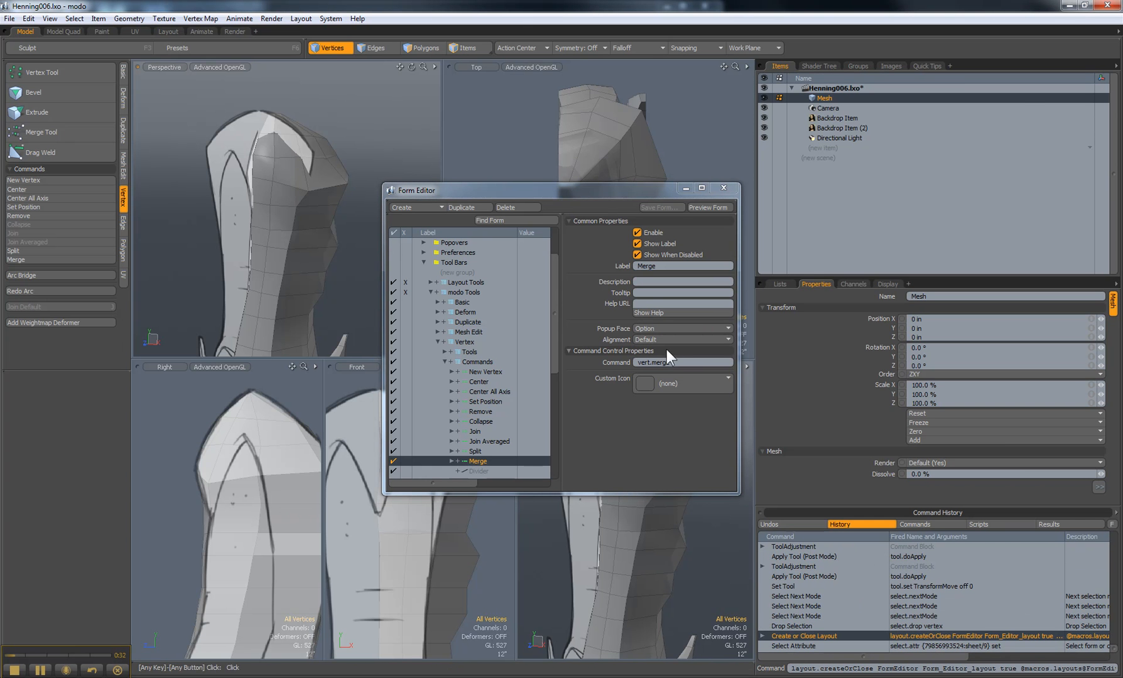
click(721, 187)
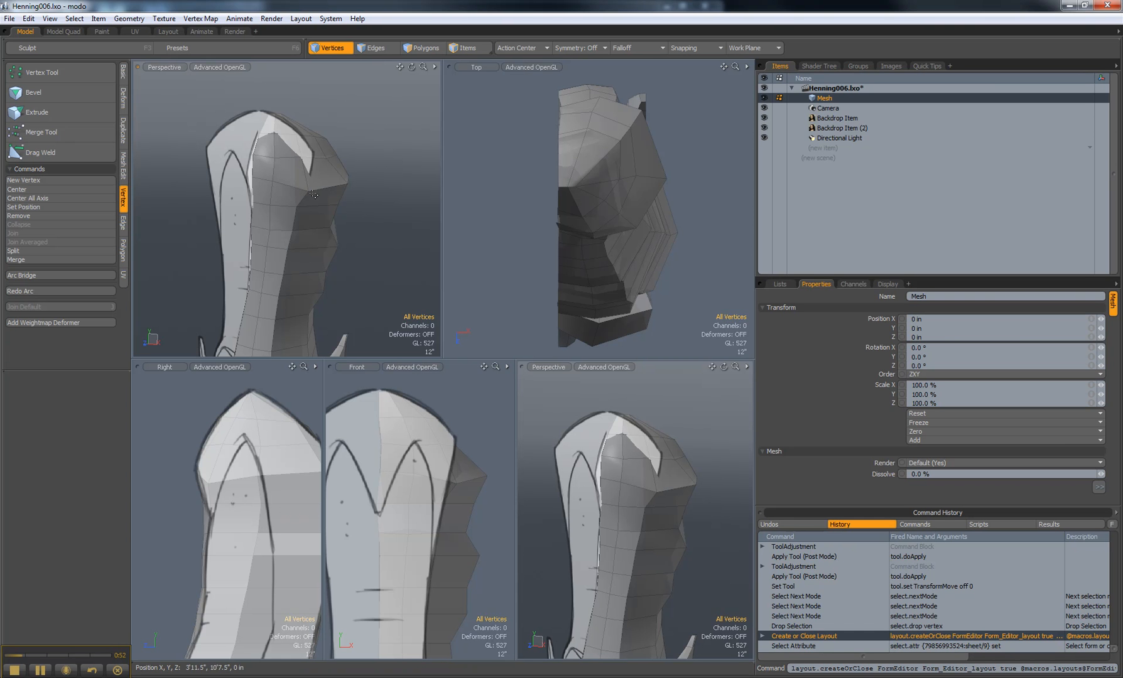
- Move the front vertex beside the centre line near the mesh's top down about 5.5 inches
click(273, 182)
key(w)
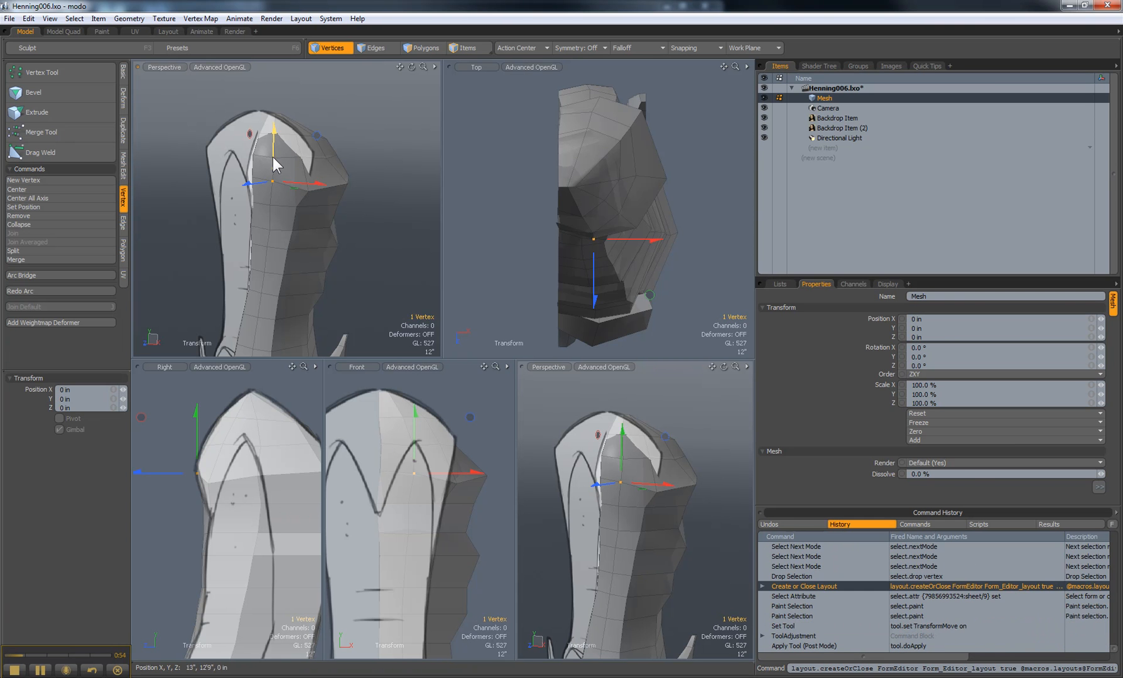
drag(272, 158, 273, 165)
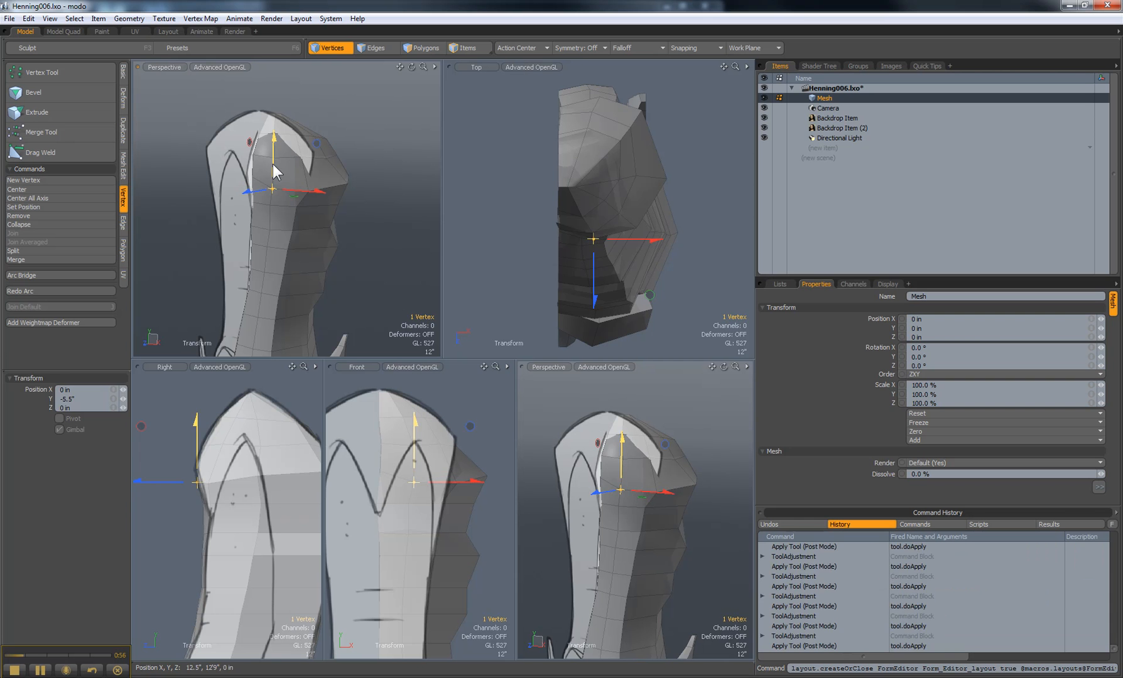
key(space)
- Lower the adjacent front vertex on the mesh's centre line to about the same height as its neighbour
click(255, 177)
click(260, 179)
key(w)
drag(253, 152, 253, 160)
key(space)
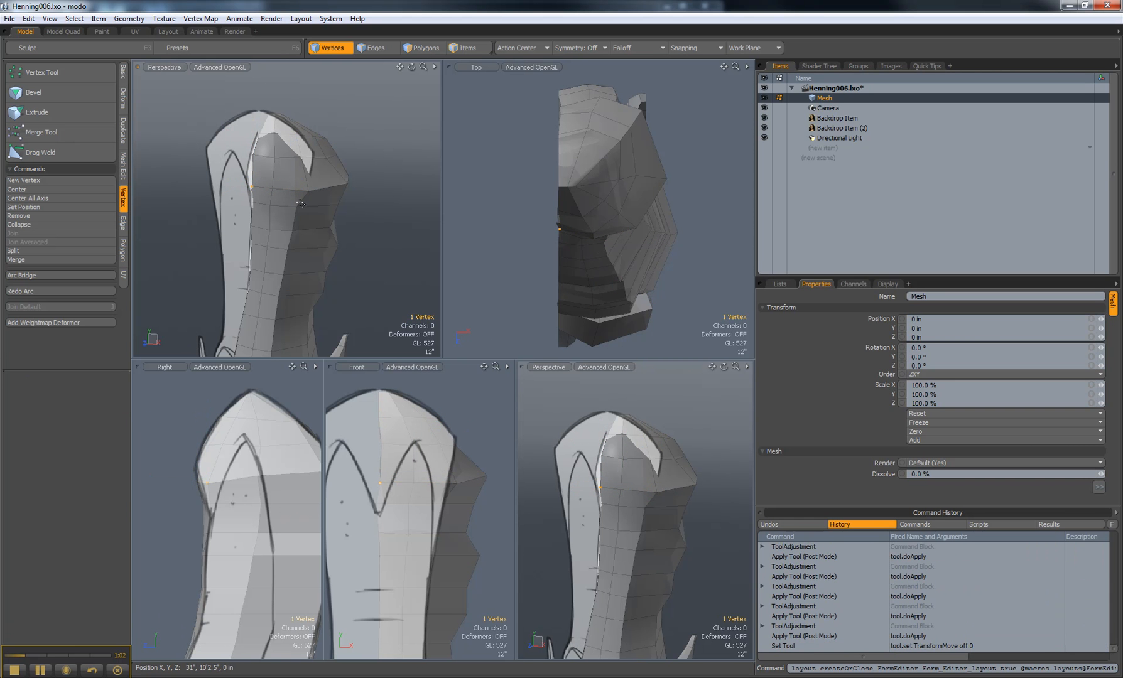
- Select the horizontal vertex loop running from the two lowered front vertices to the back and apply Redo Arc
click(277, 195)
click(253, 187)
shift+click(272, 189)
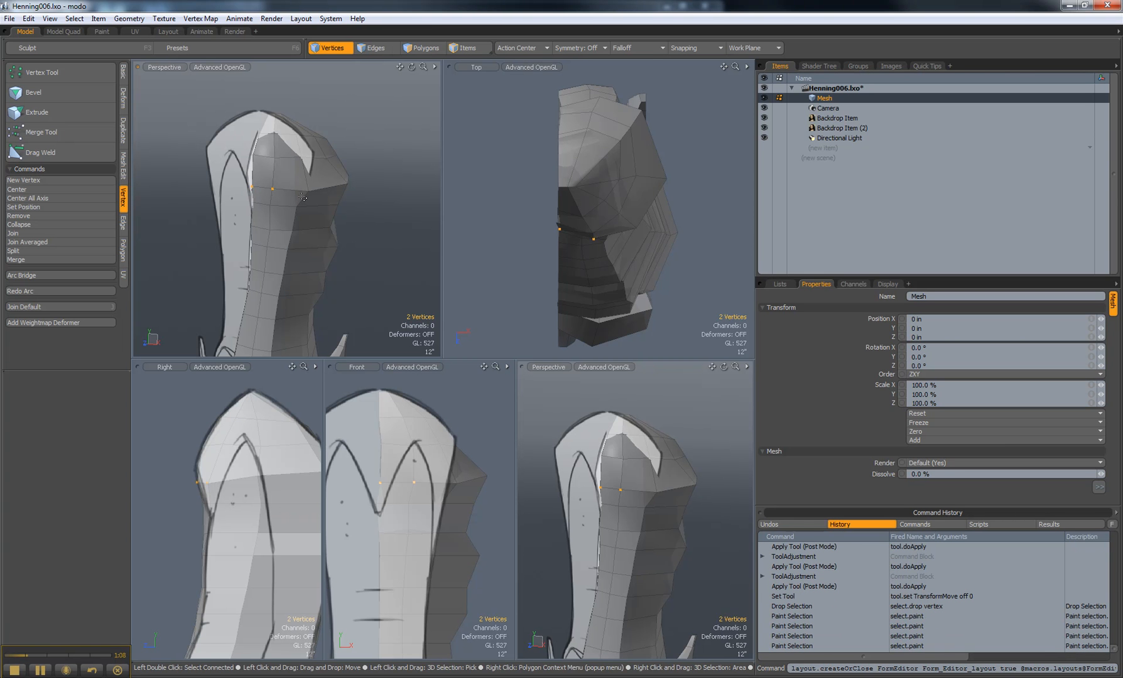
key(shift+Up)
key(shift+Up)
key(shift+Up)
key(shift+Up)
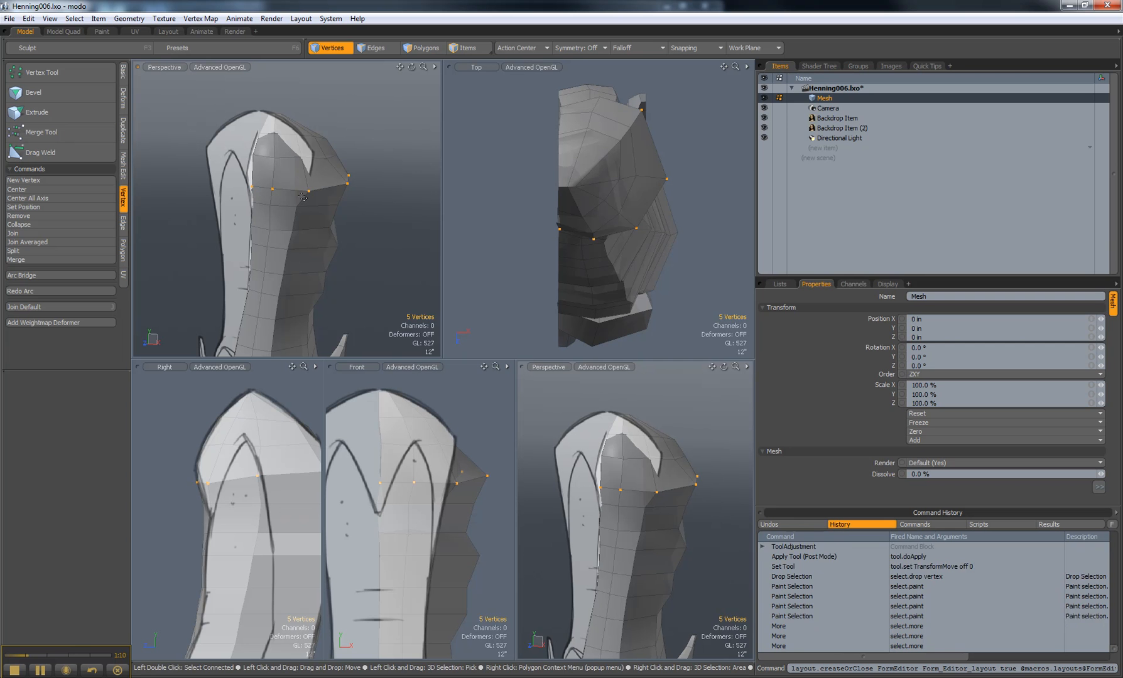
key(shift+Up)
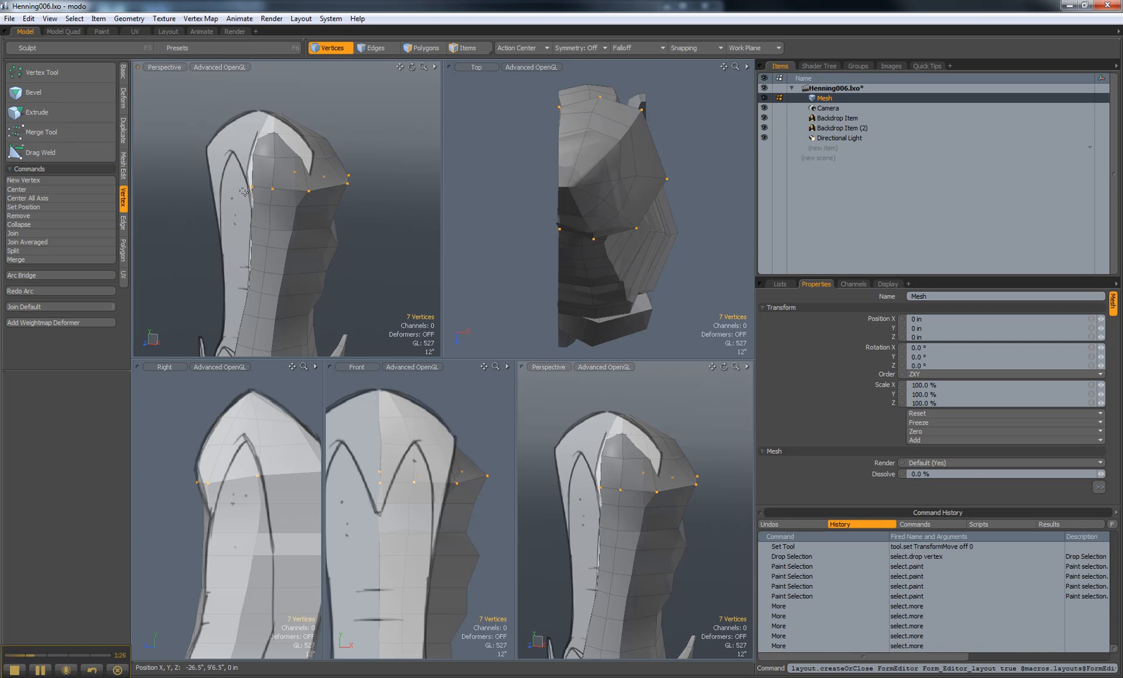
click(46, 293)
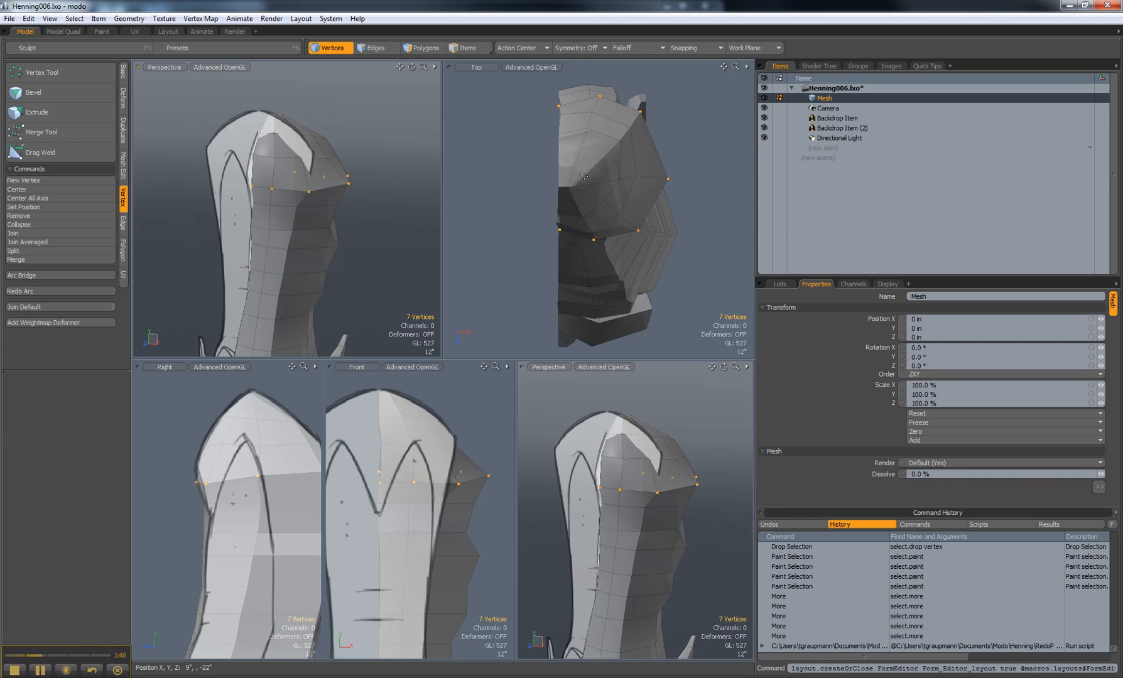
- Keep only the loop's rear outer vertex selected and move it about 6 inches in X and 8.5 inches in Z
ctrl+click(600, 96)
ctrl+click(559, 106)
ctrl+click(560, 229)
ctrl+click(593, 240)
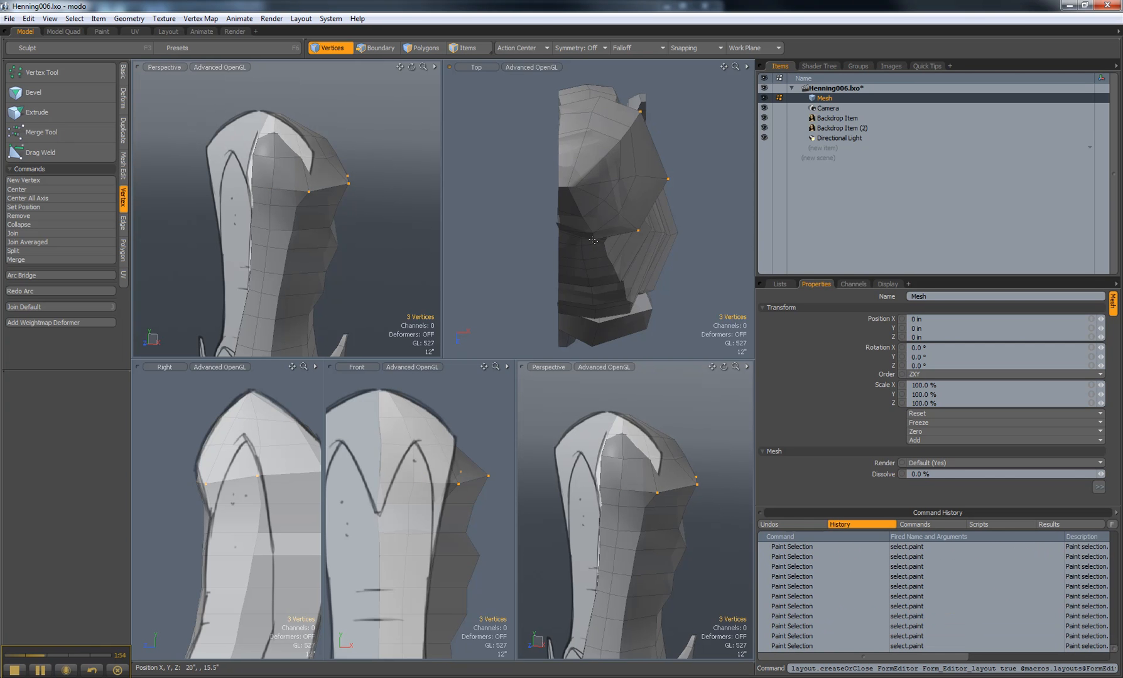
ctrl+click(639, 231)
ctrl+click(669, 180)
key(w)
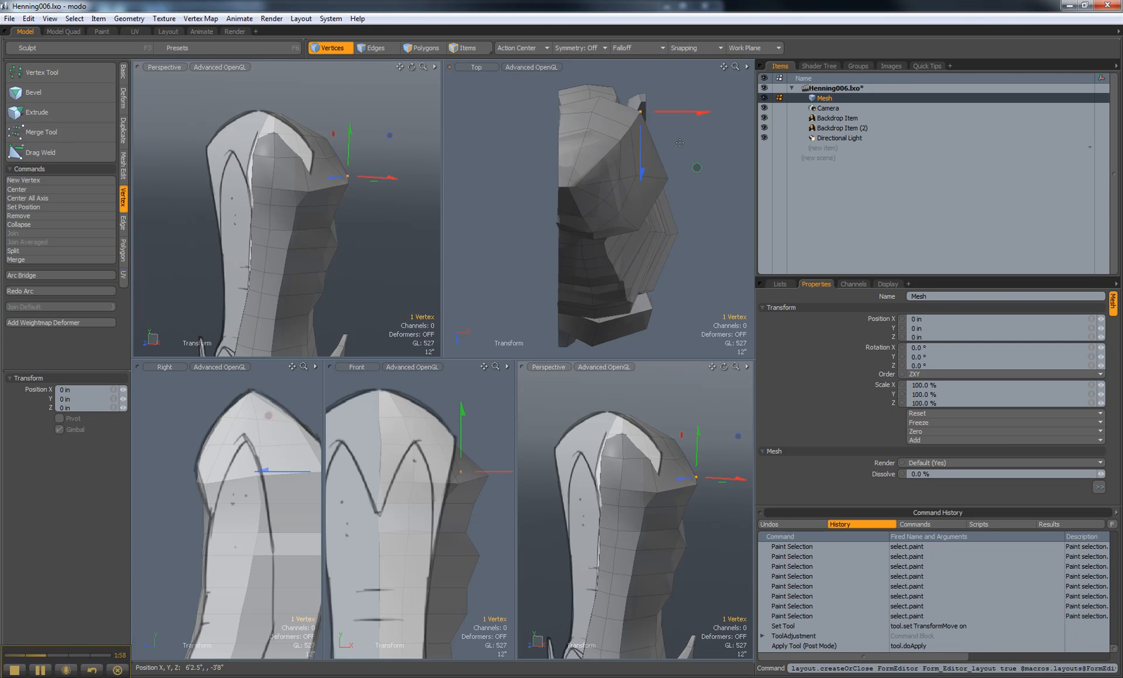
drag(687, 144, 697, 157)
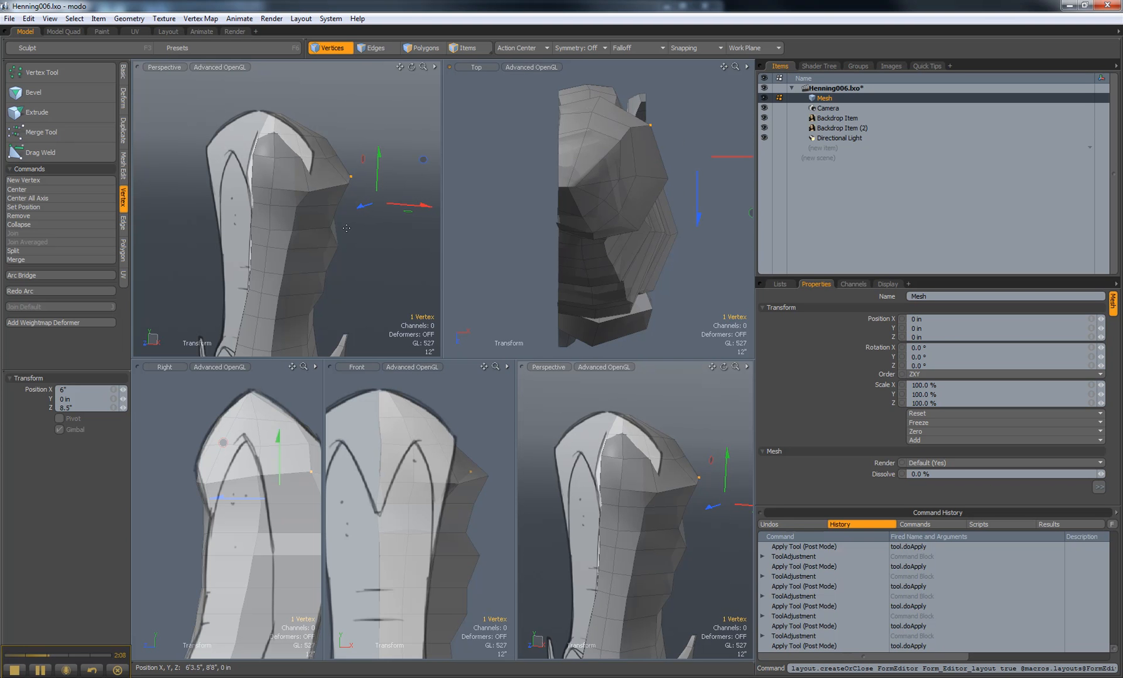
key(space)
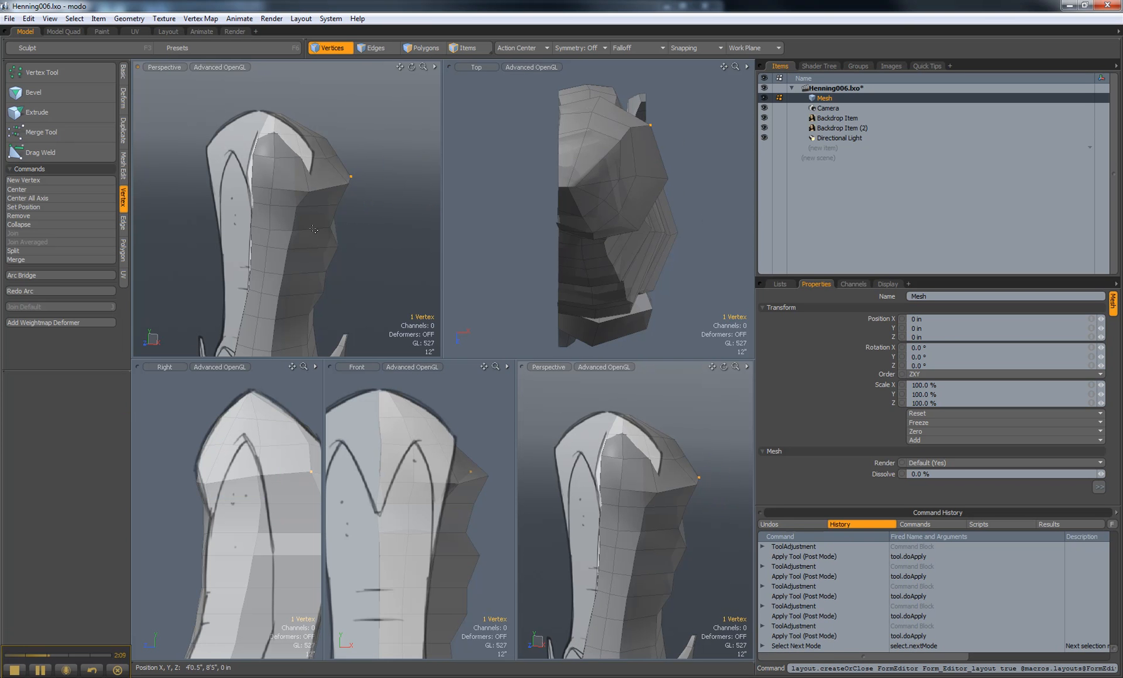
- Reselect the whole loop from its two front vertices and apply Redo Arc again, keeping the loop selected
click(248, 187)
shift+click(273, 188)
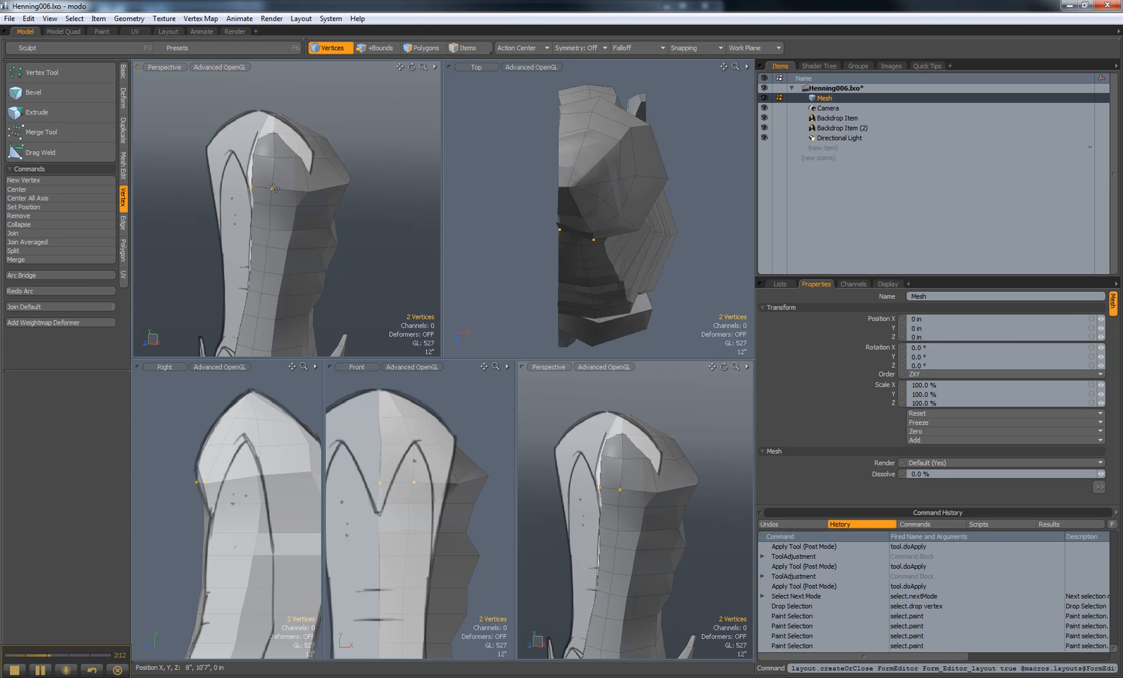
key(Up)
key(Up)
key(Up)
key(Up)
key(Up)
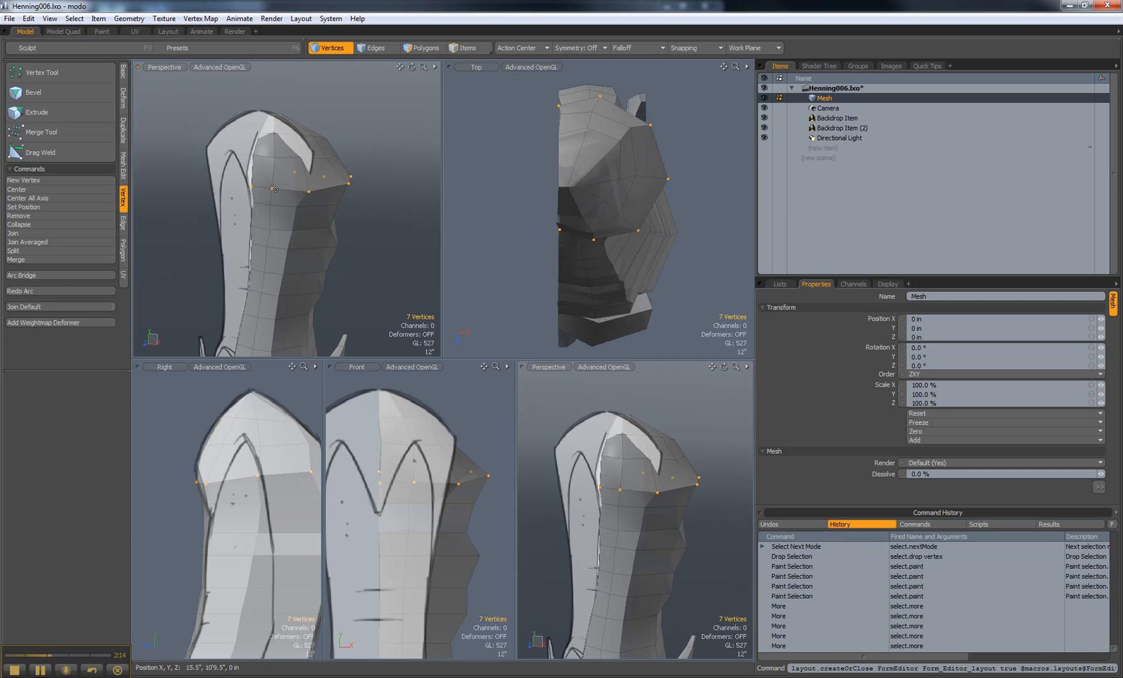
click(55, 289)
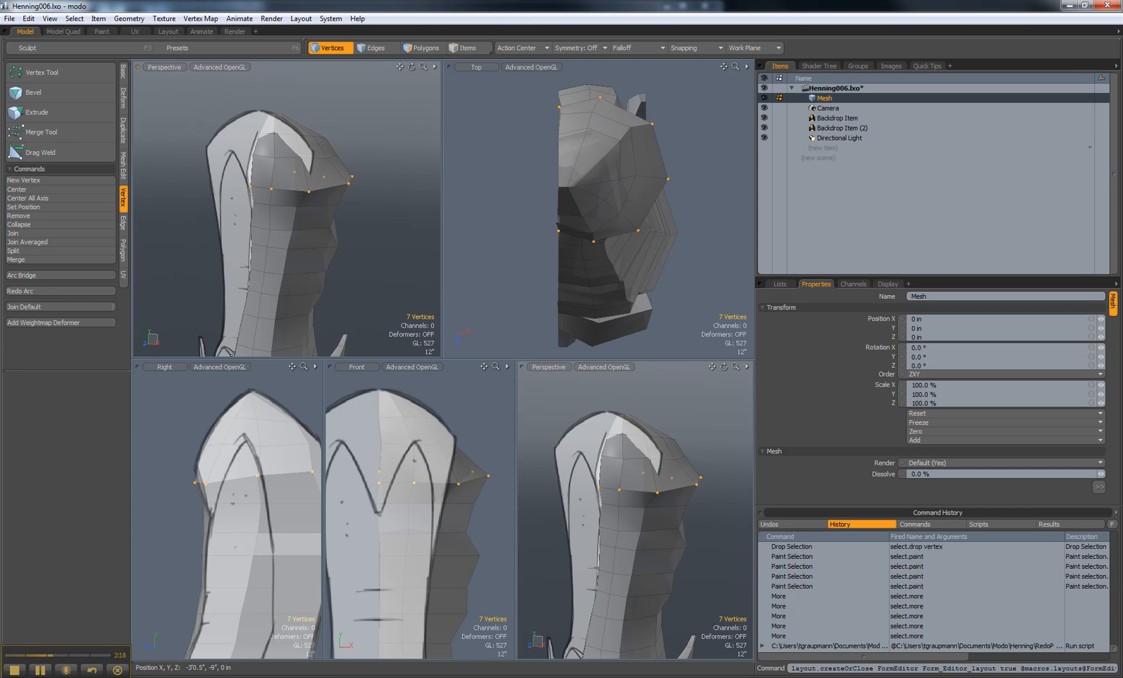
click(498, 245)
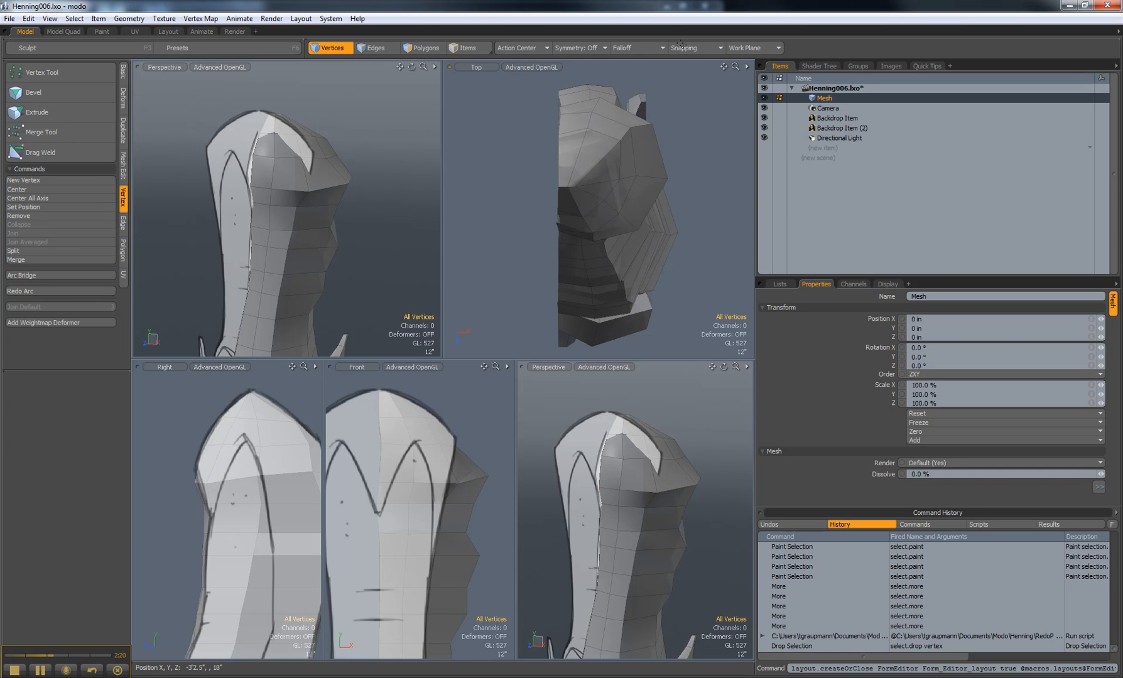
key(ctrl+z)
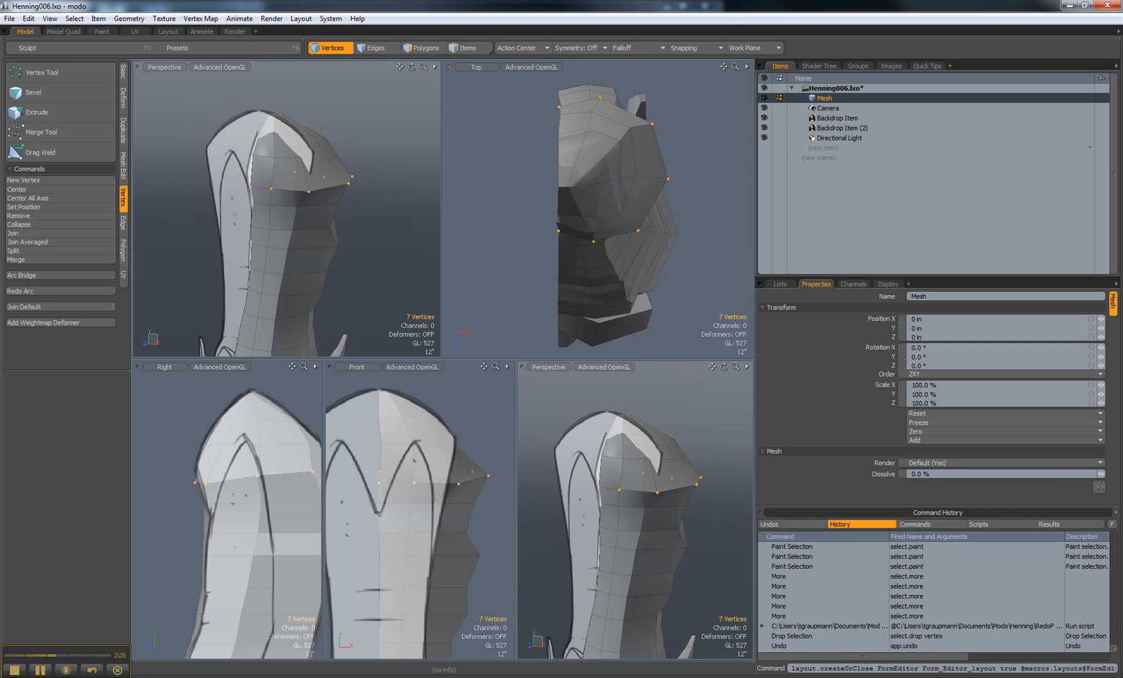
- Move the selected vertex loop about -2 inches in Z against the side reference drawing
key(w)
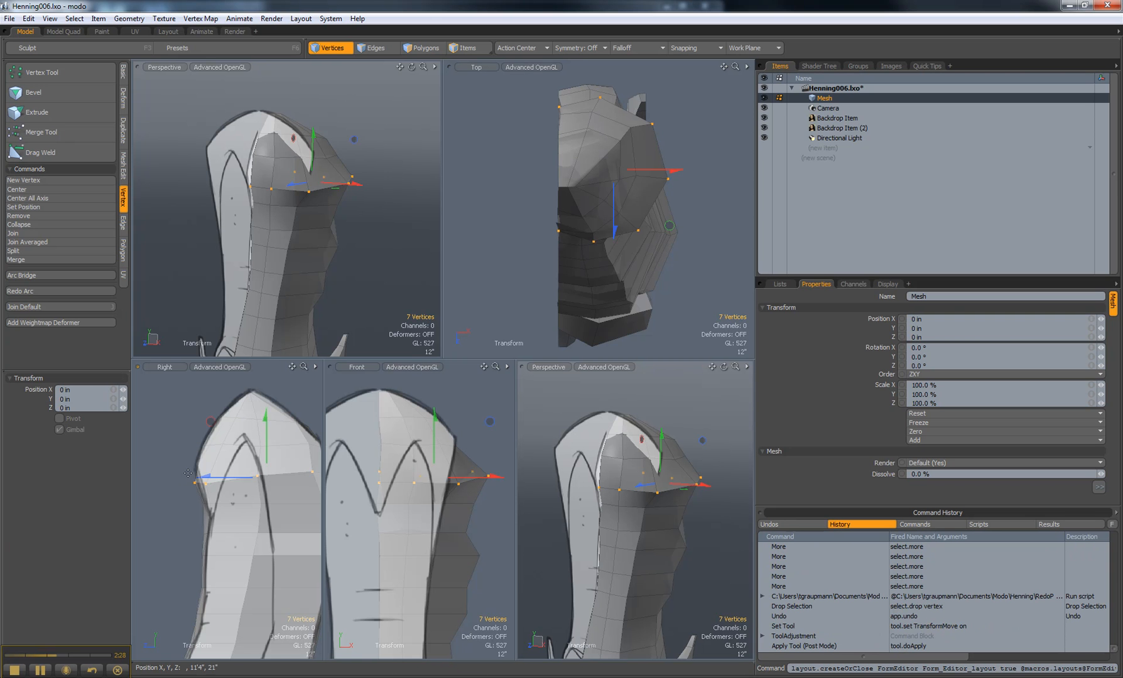
drag(205, 478, 209, 477)
drag(292, 366, 260, 365)
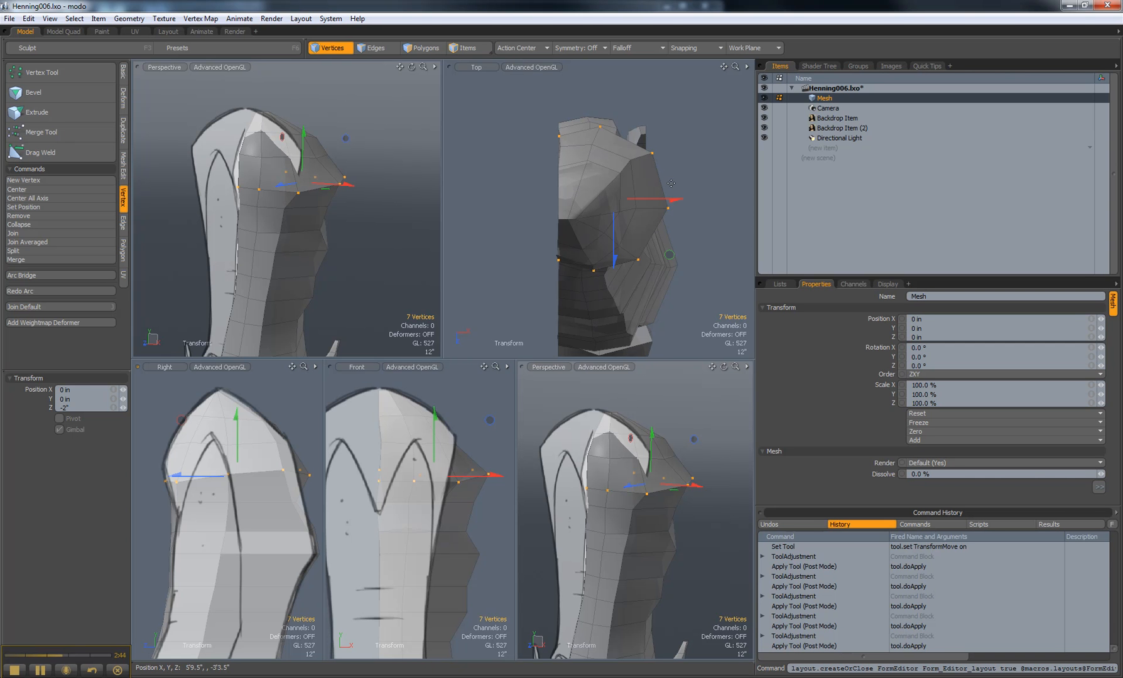
- Scale the vertex loop to 70% in X and move it about -9.5 inches in X toward the centre line
key(r)
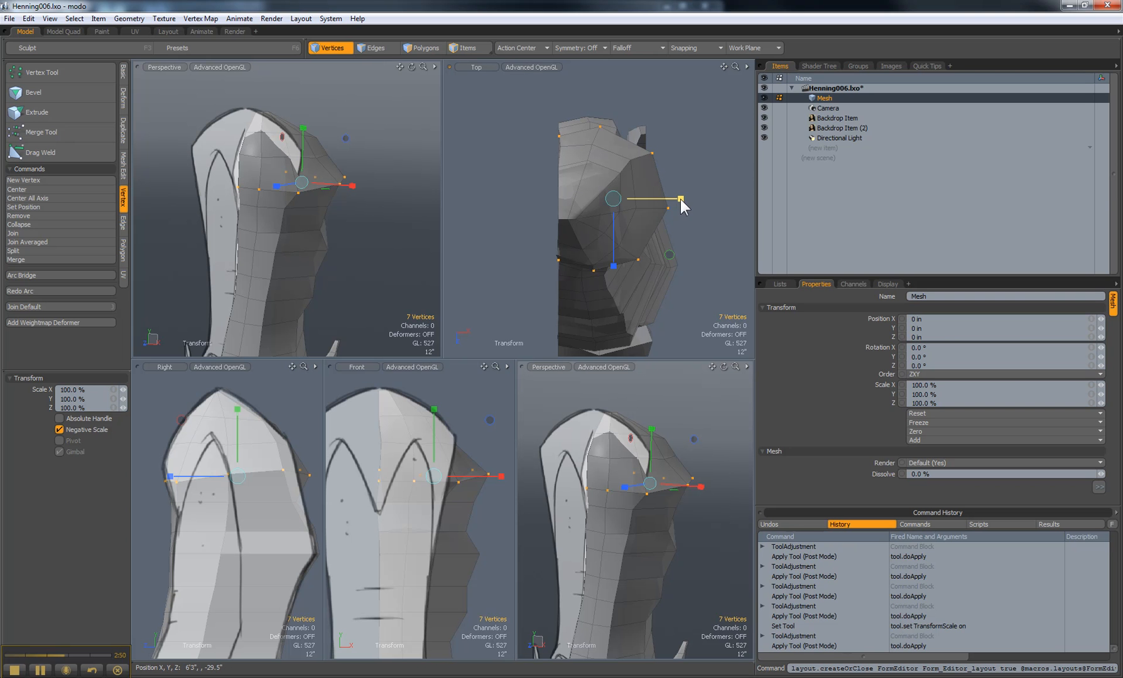
drag(680, 199, 659, 198)
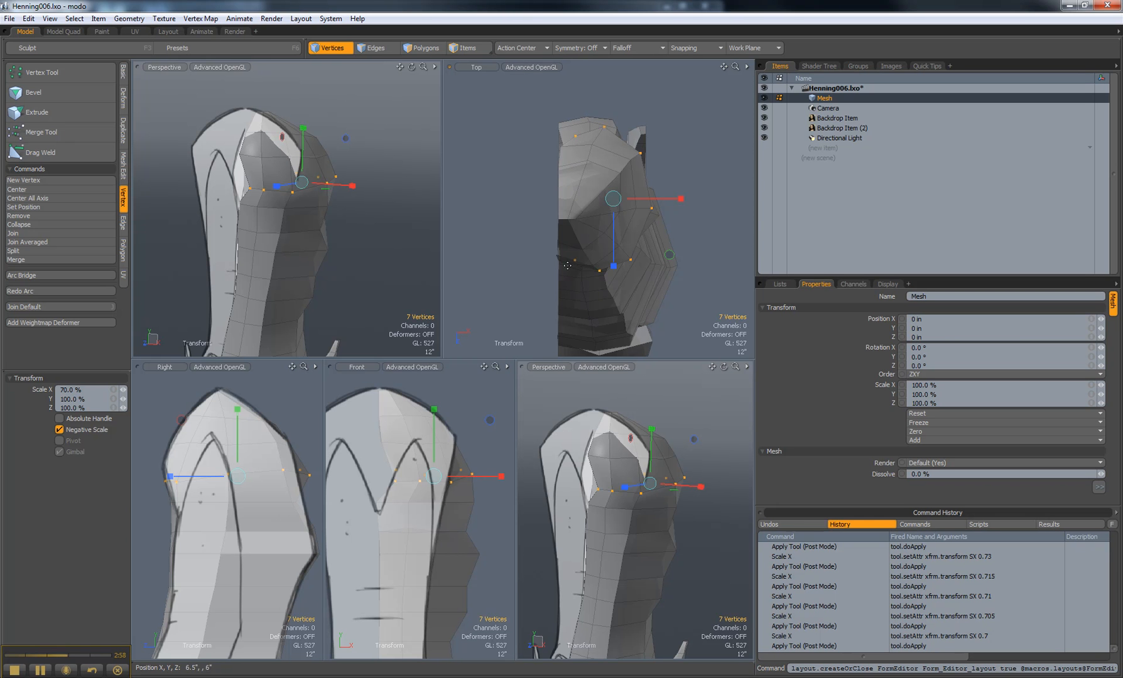
key(w)
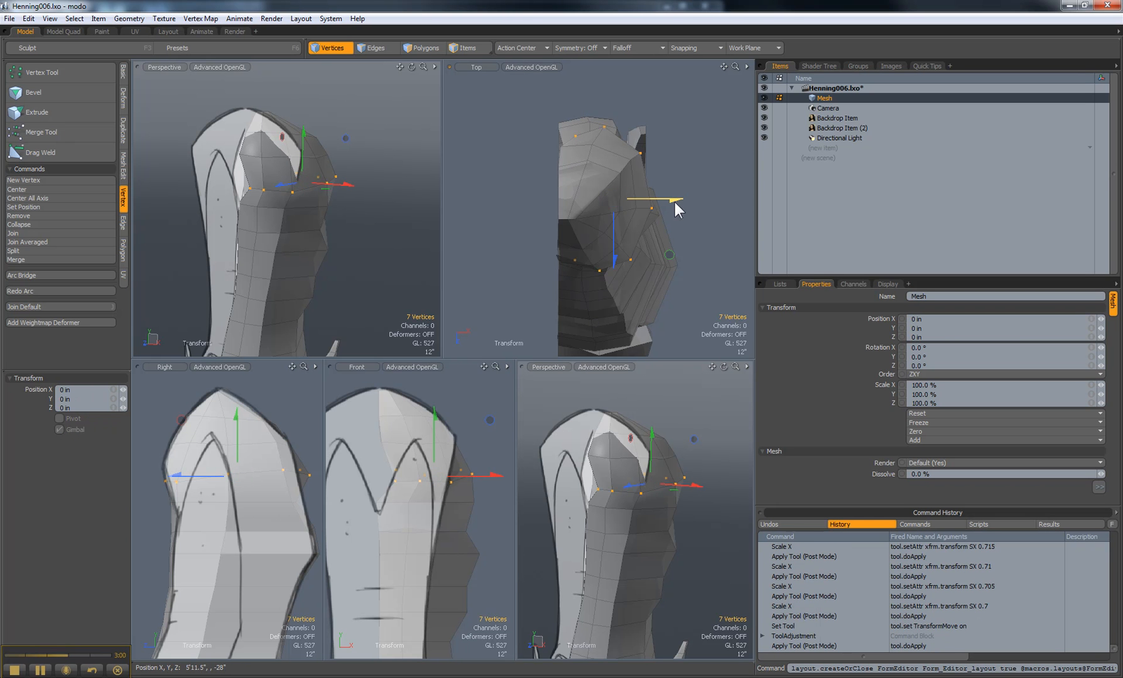
mouse_move(667, 200)
mouse_down()
mouse_move(650, 200)
mouse_move(665, 205)
mouse_up()
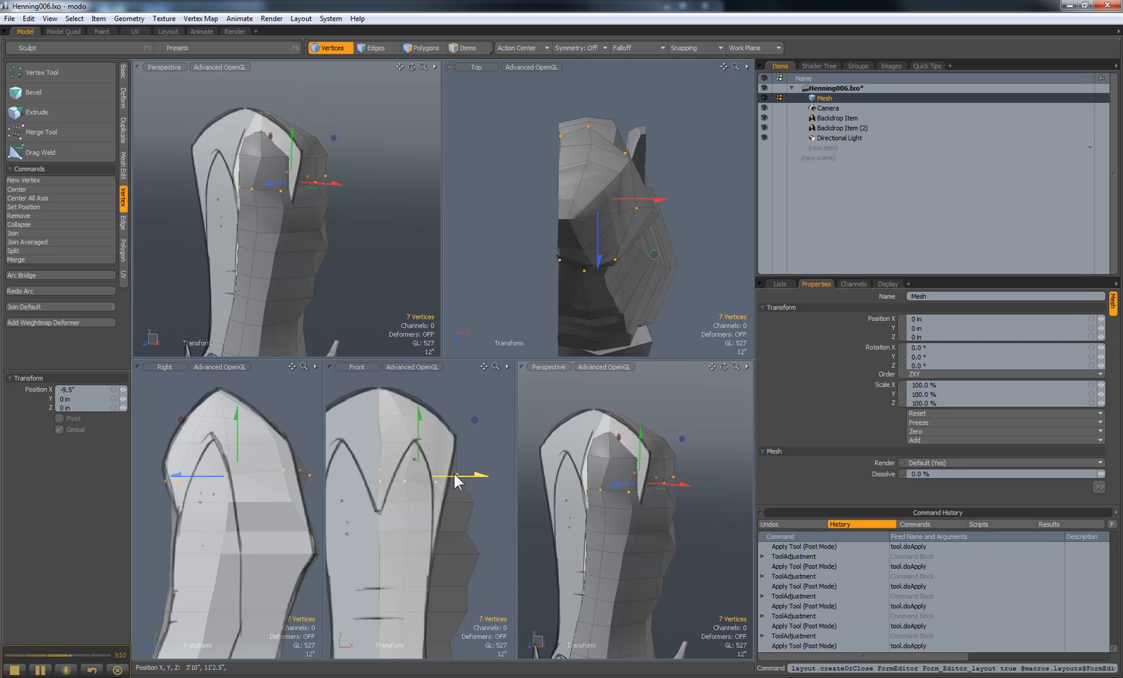
- Narrow the vertex loop further to 95% in X and shift it about -2 inches in X
key(e)
key(r)
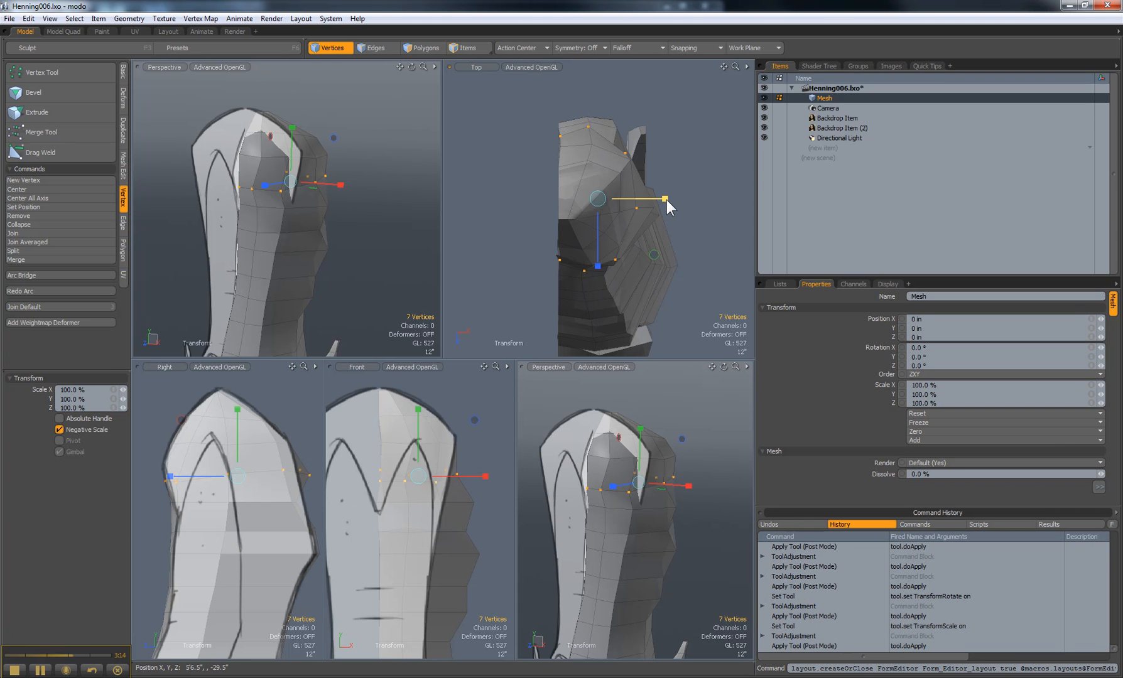
drag(667, 199, 654, 199)
key(w)
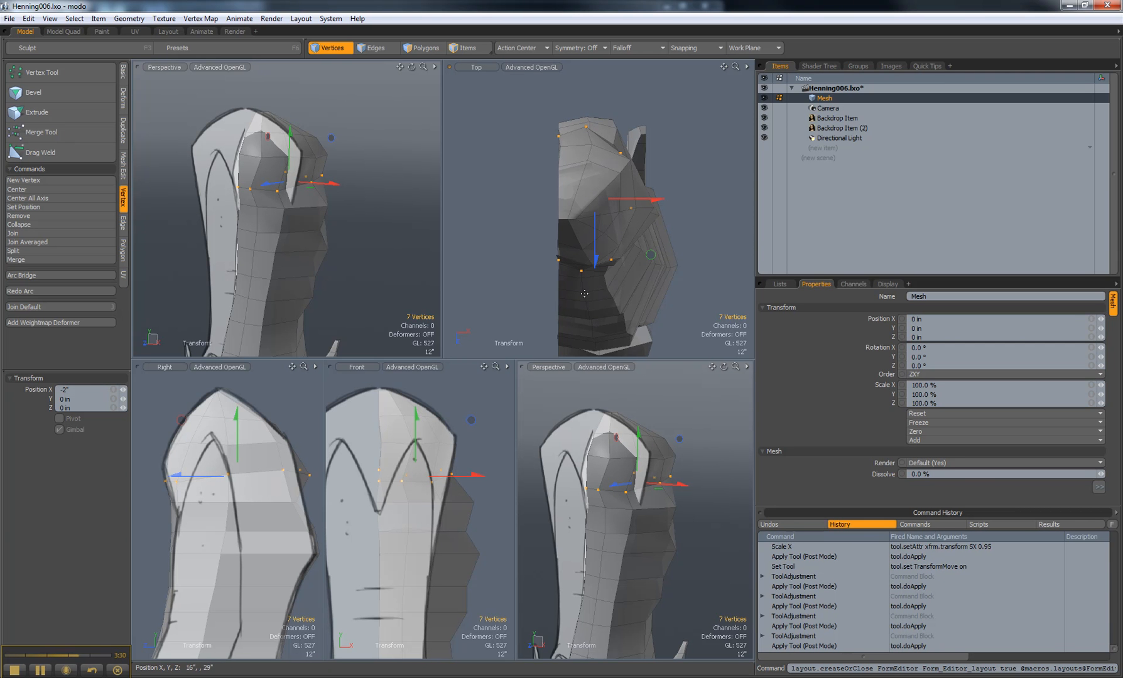
- Apply Redo Arc to the narrowed vertex loop and leave the transform tool
click(67, 293)
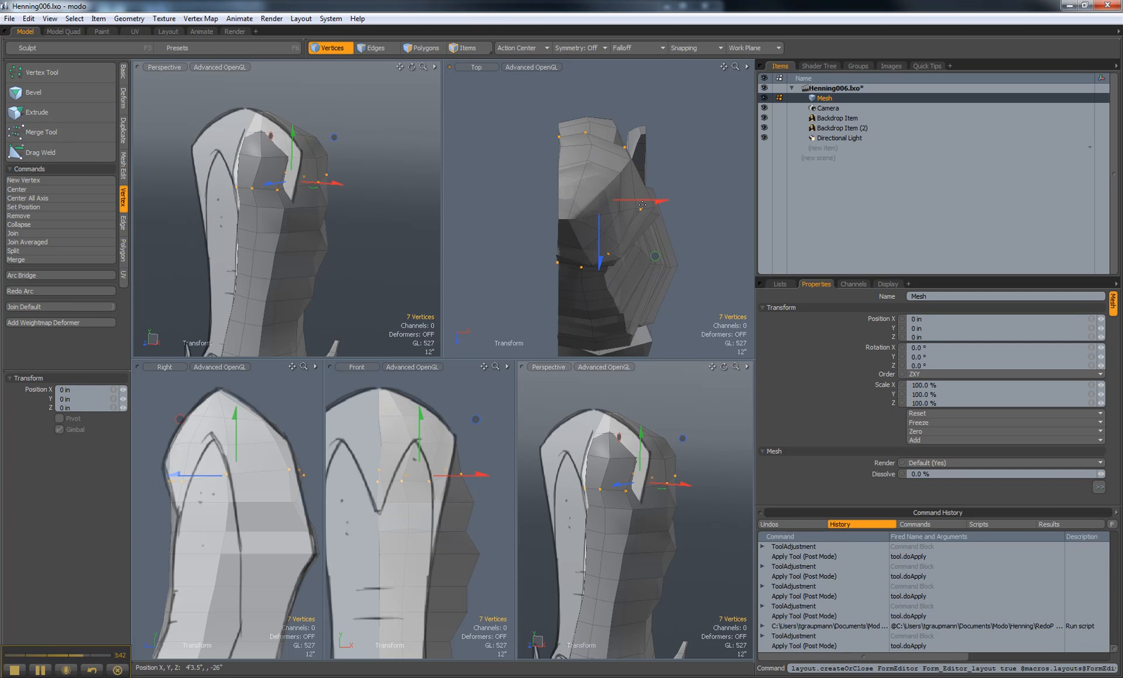
key(r)
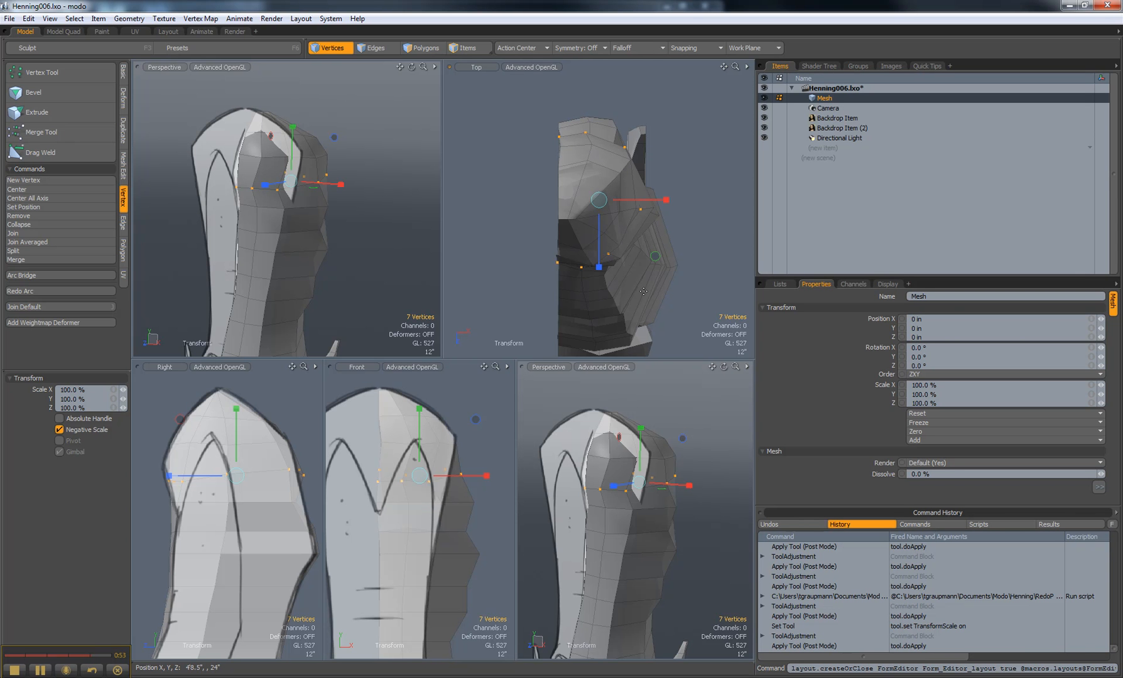
key(space)
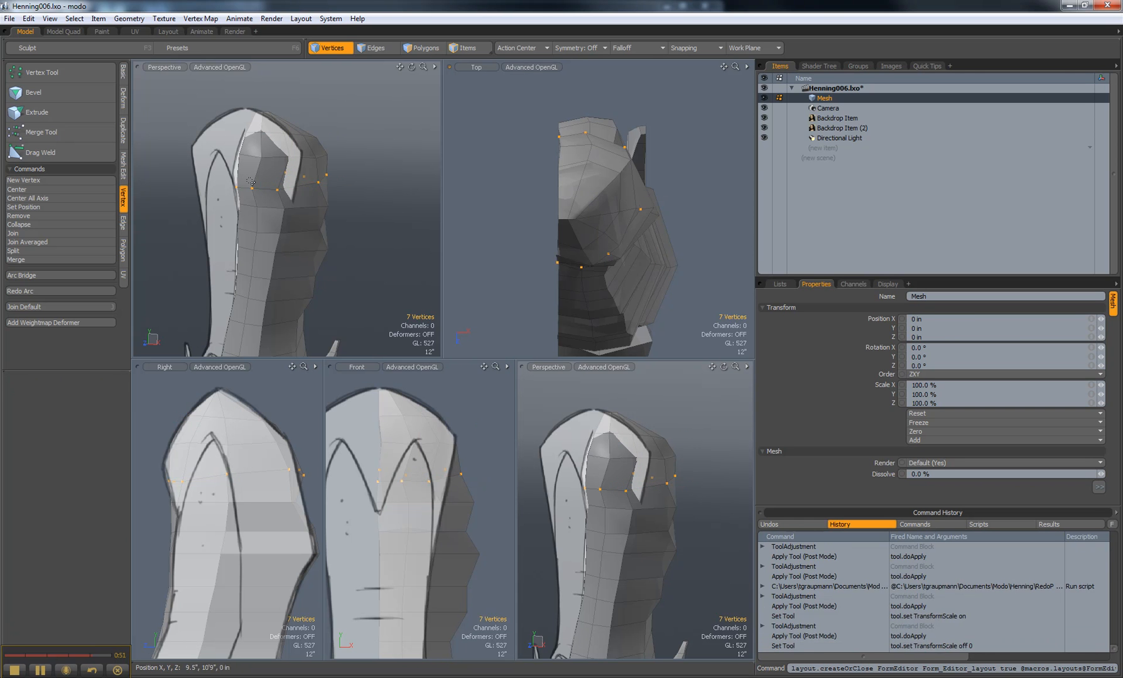
- Select the seven-vertex horizontal loop one row higher, near the top of the half mesh, and round it with Redo Arc
click(241, 155)
shift+click(261, 158)
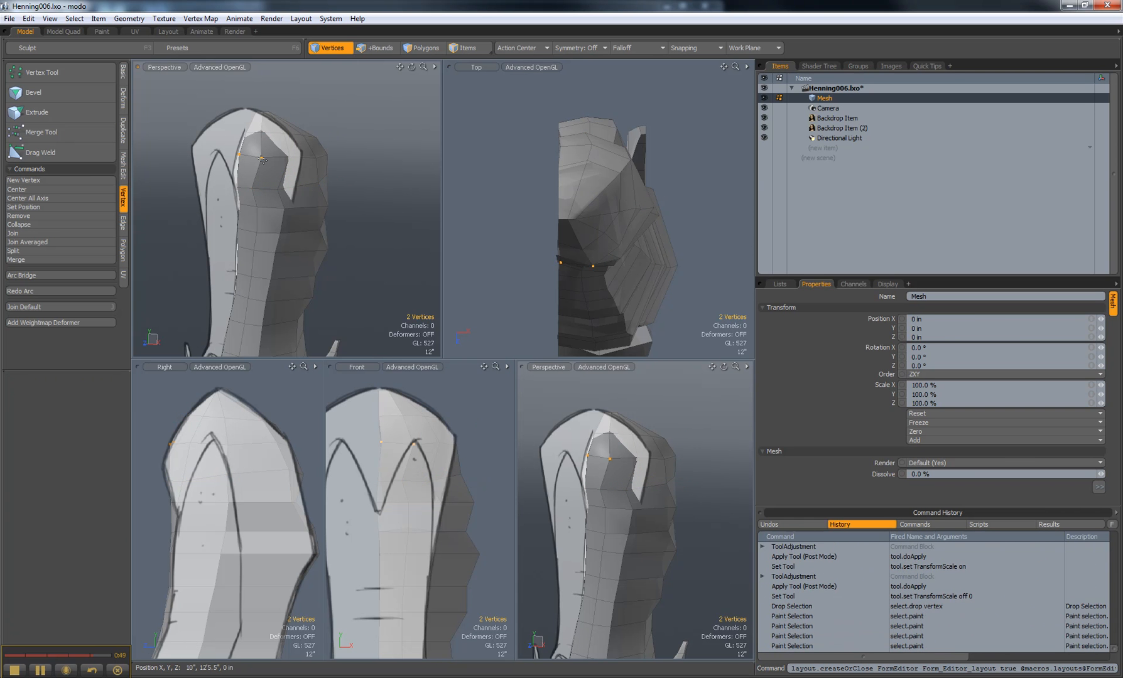
key(Up)
key(Up)
key(Up)
key(Up)
key(Up)
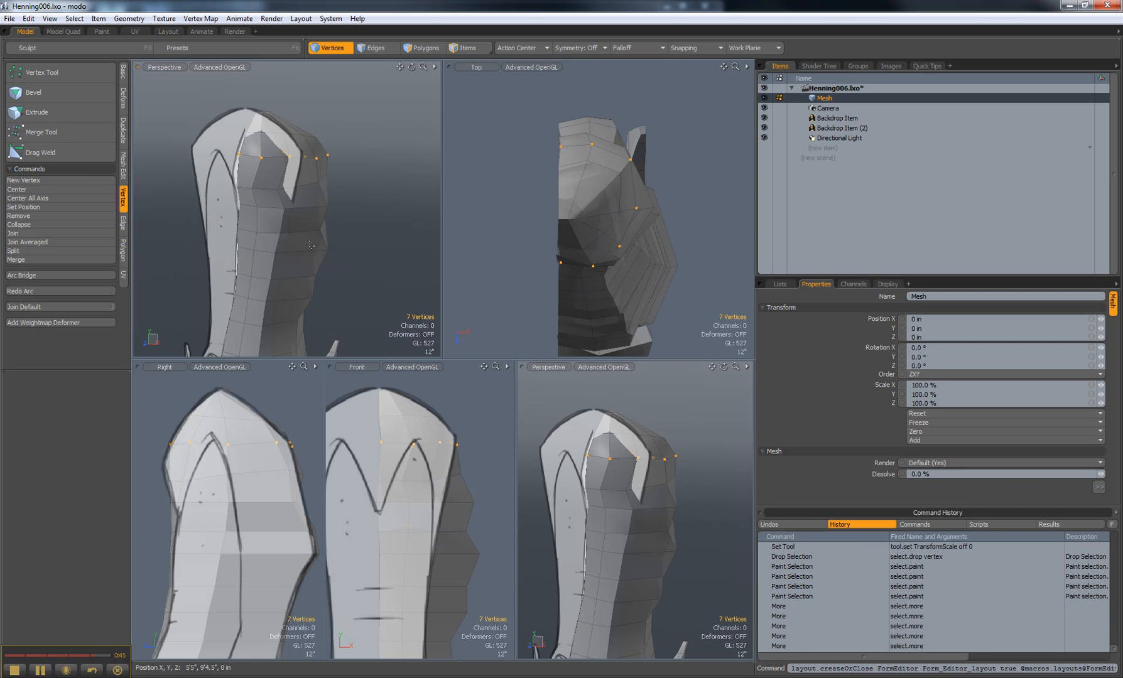
click(68, 290)
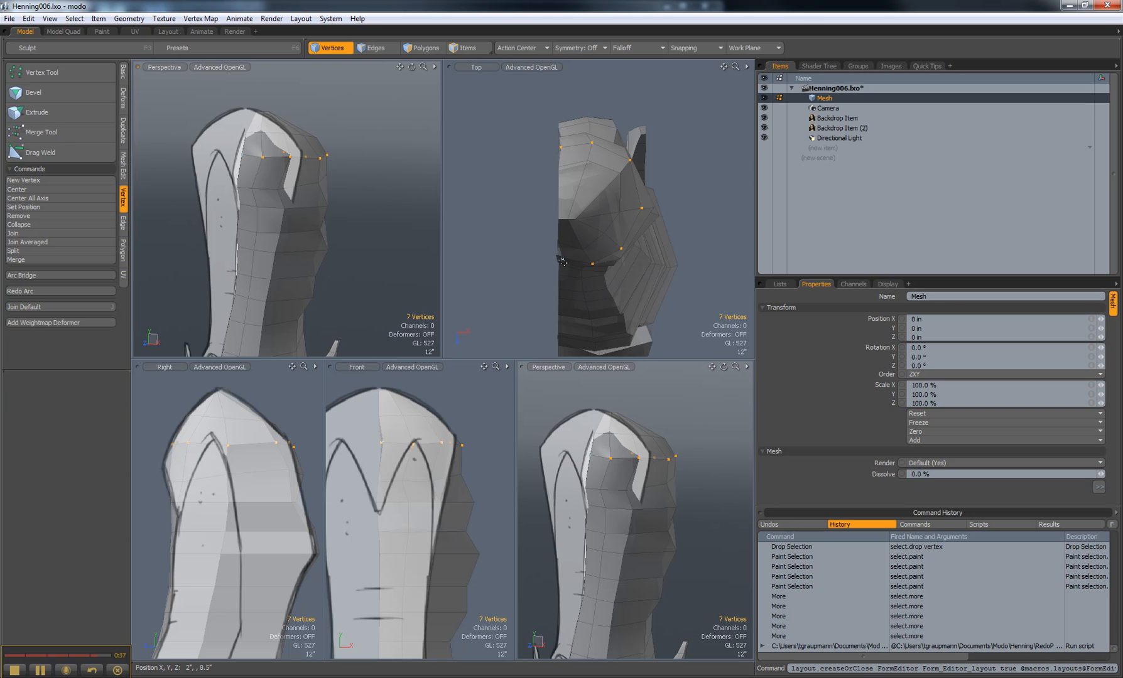
- Rotate the rounded vertex loop slightly in the top view and move it about -2 inches in X toward the centre line
key(t)
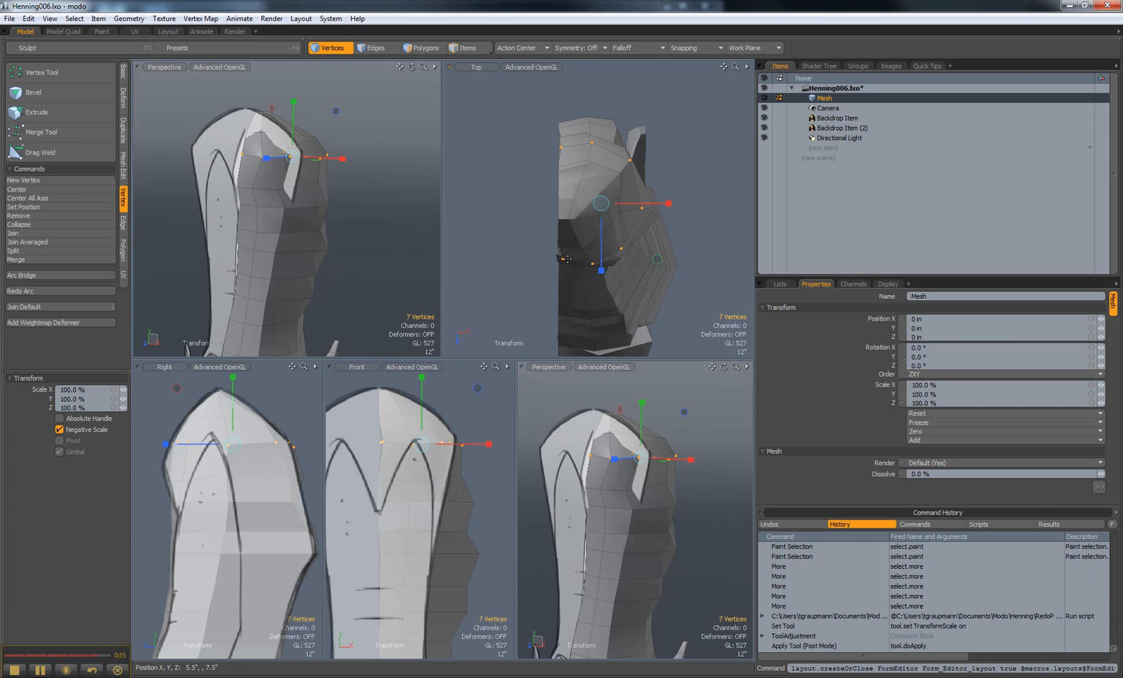
key(w)
key(e)
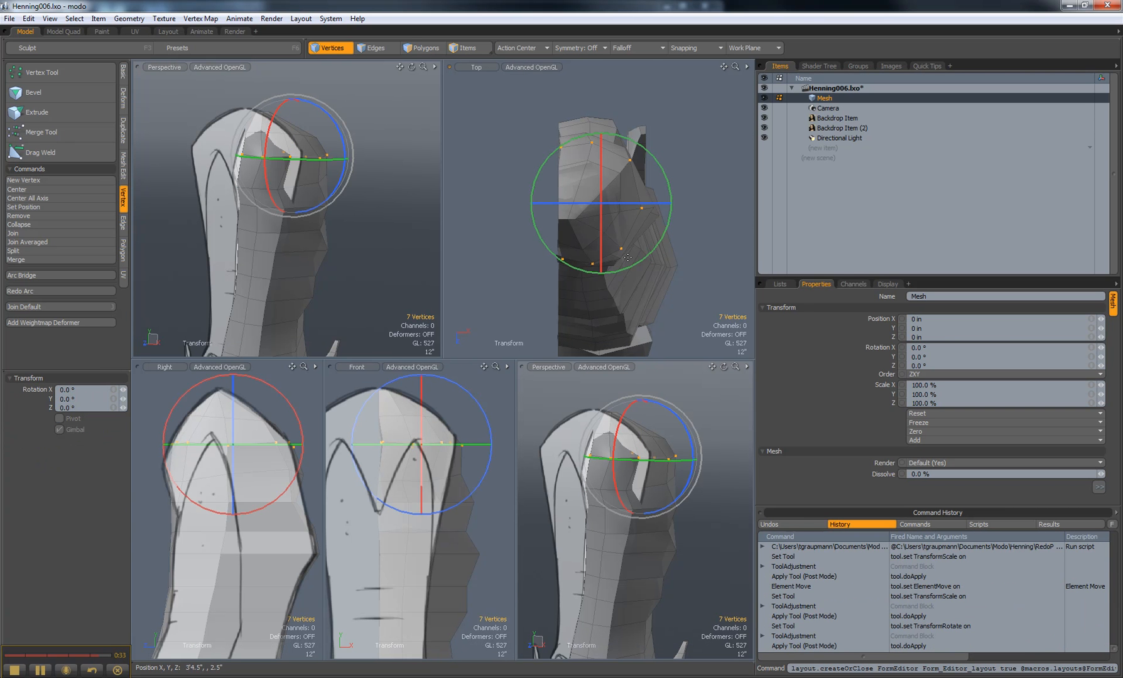
drag(630, 264, 628, 269)
key(w)
drag(650, 209, 646, 210)
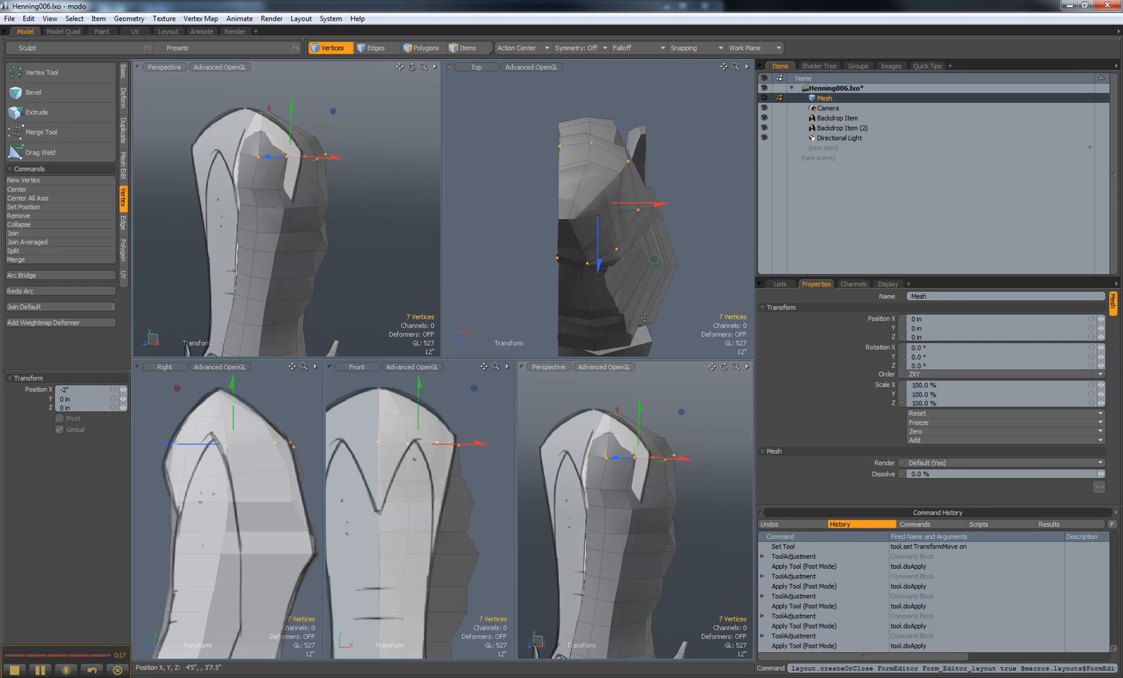
- Scale the vertex loop to 97% in X, shift it about -1.5 inches in X, and clear the vertex selection
key(r)
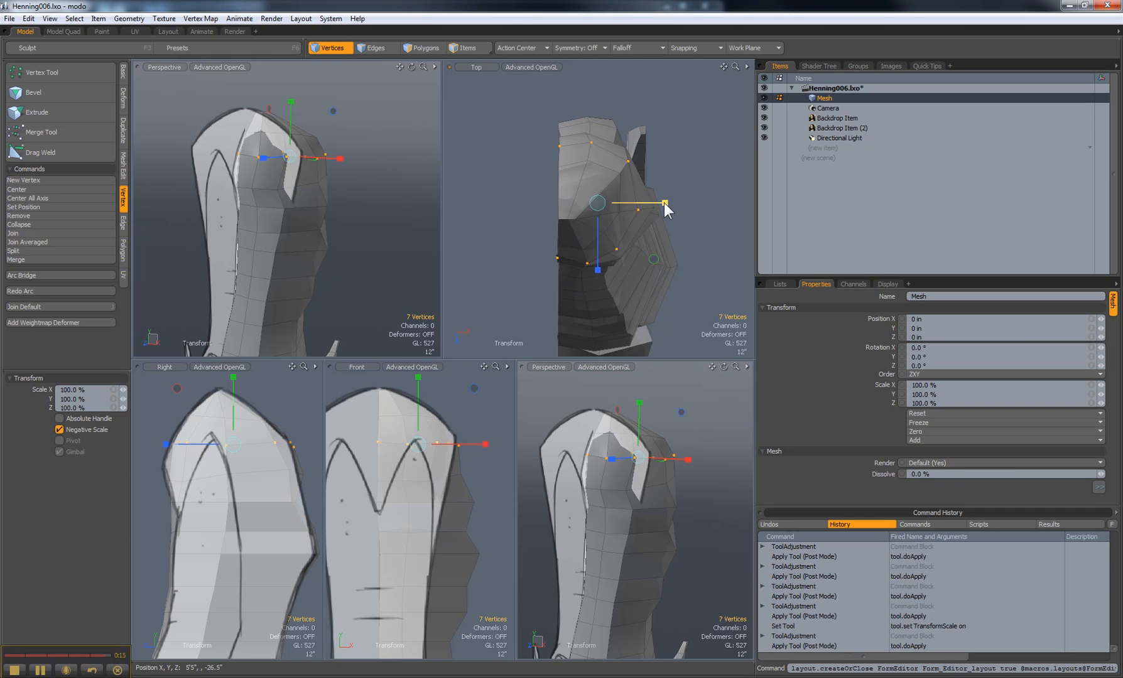
drag(665, 203, 658, 204)
key(w)
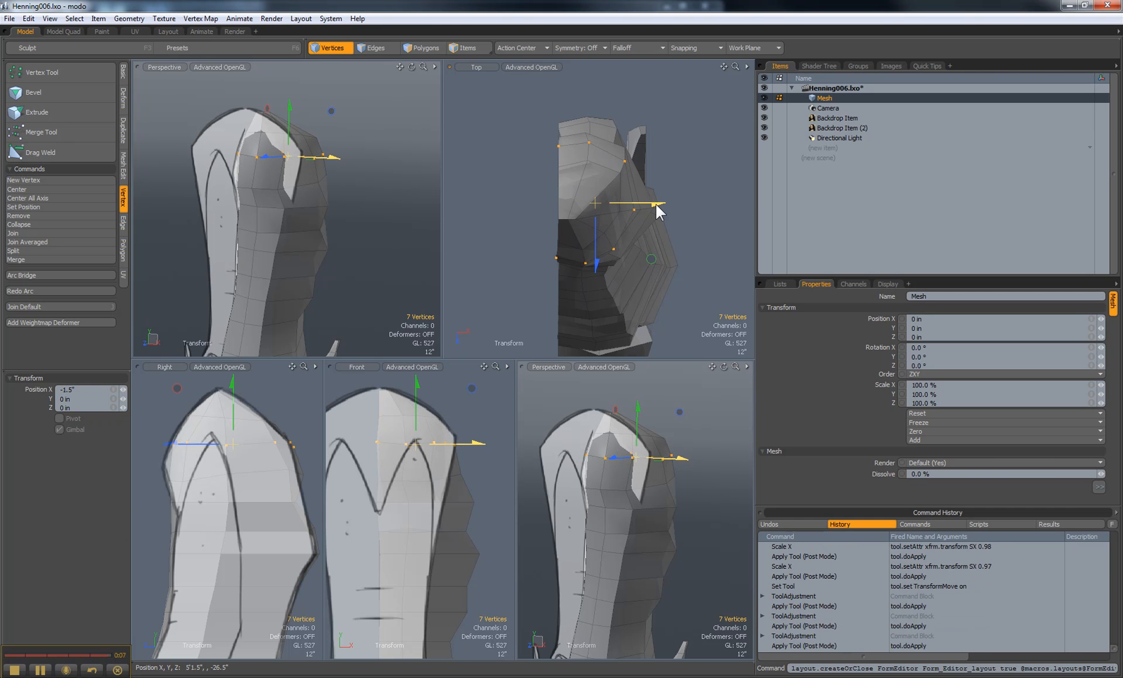
drag(657, 206, 655, 205)
key(space)
click(679, 240)
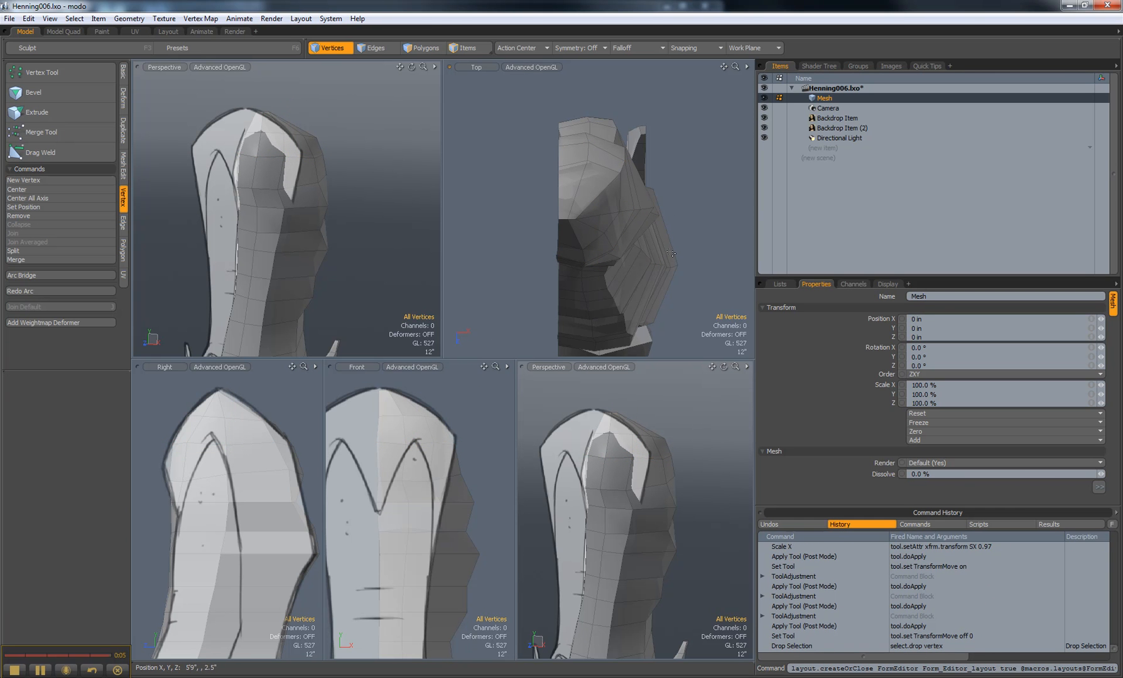